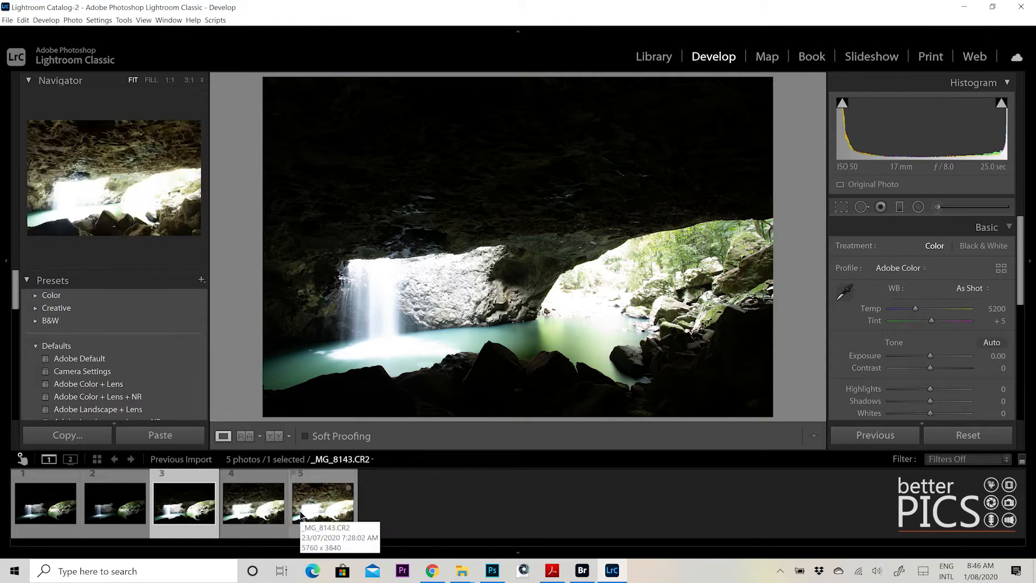
- Select all five bracketed cave photos in the filmstrip and view each exposure in turn
{"action": "left_click", "coordinate": [46, 502]}
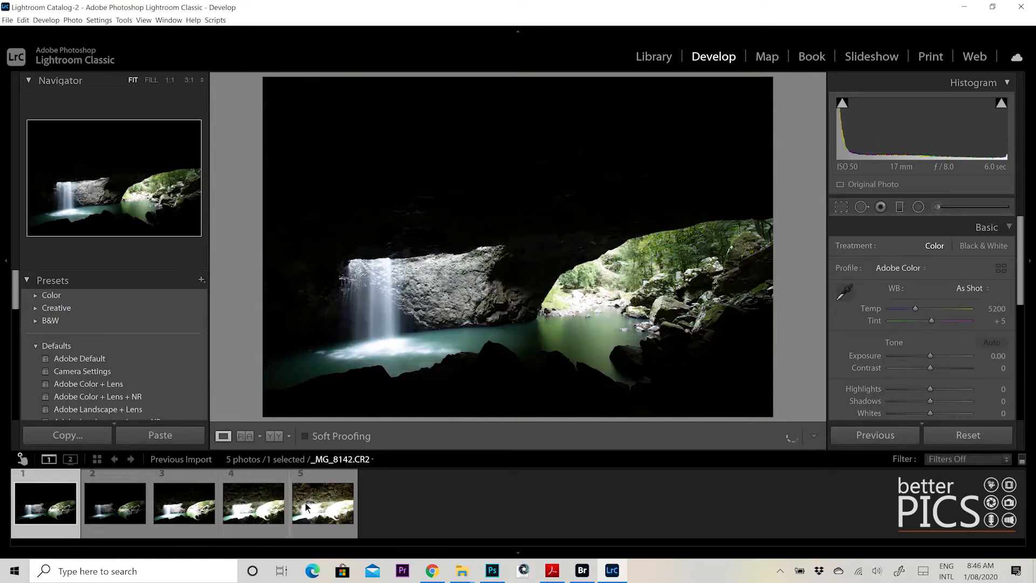
{"action": "left_click", "coordinate": [308, 507], "text": "shift"}
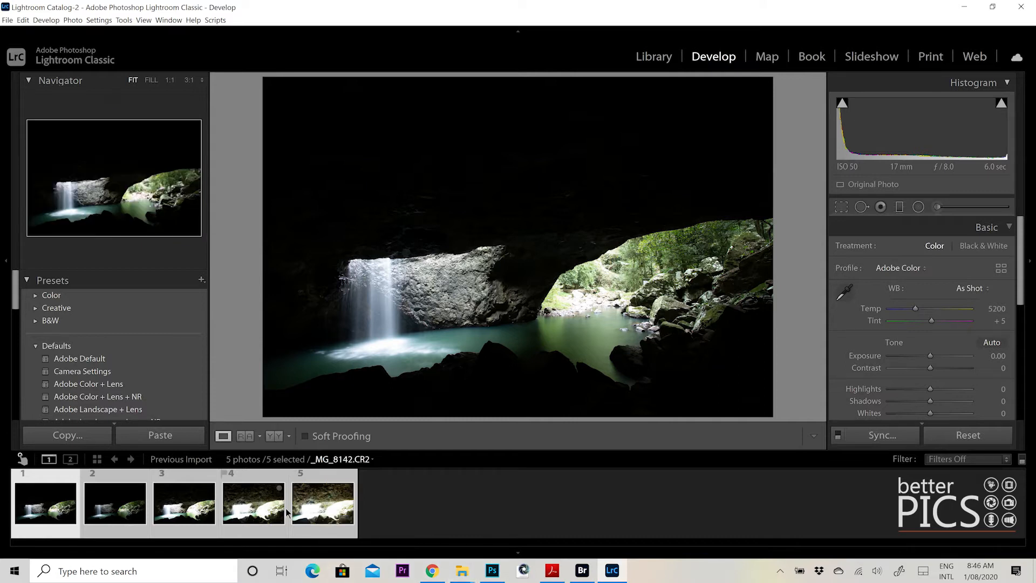
{"action": "left_click", "coordinate": [329, 506]}
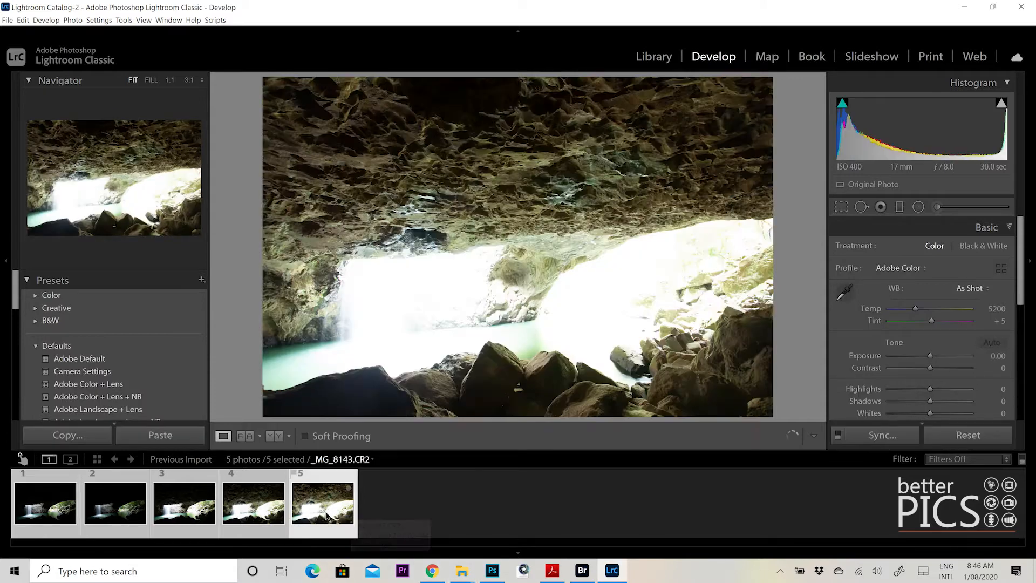
{"action": "left_click", "coordinate": [260, 508]}
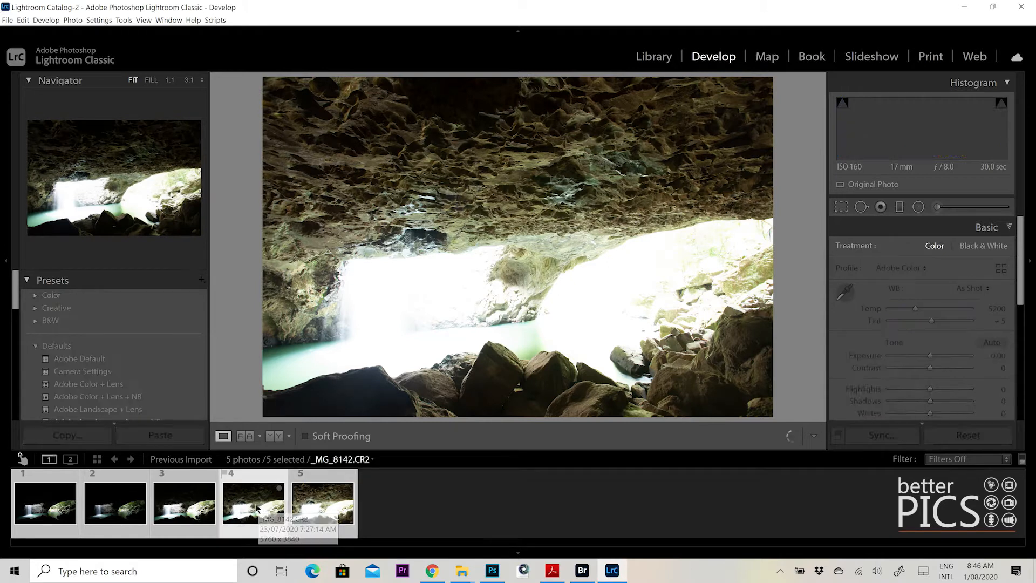
{"action": "left_click", "coordinate": [187, 505]}
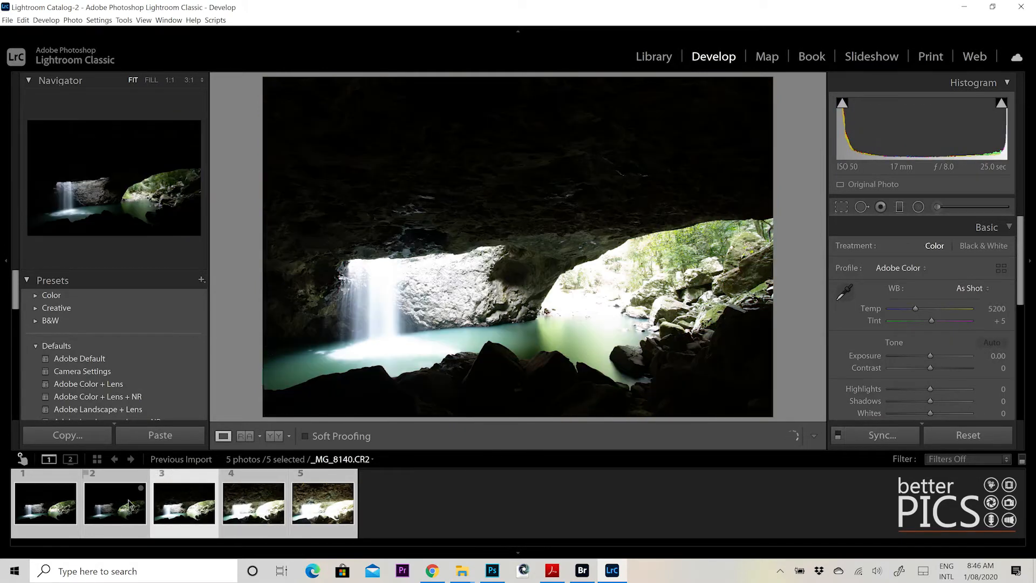
{"action": "left_click", "coordinate": [129, 505]}
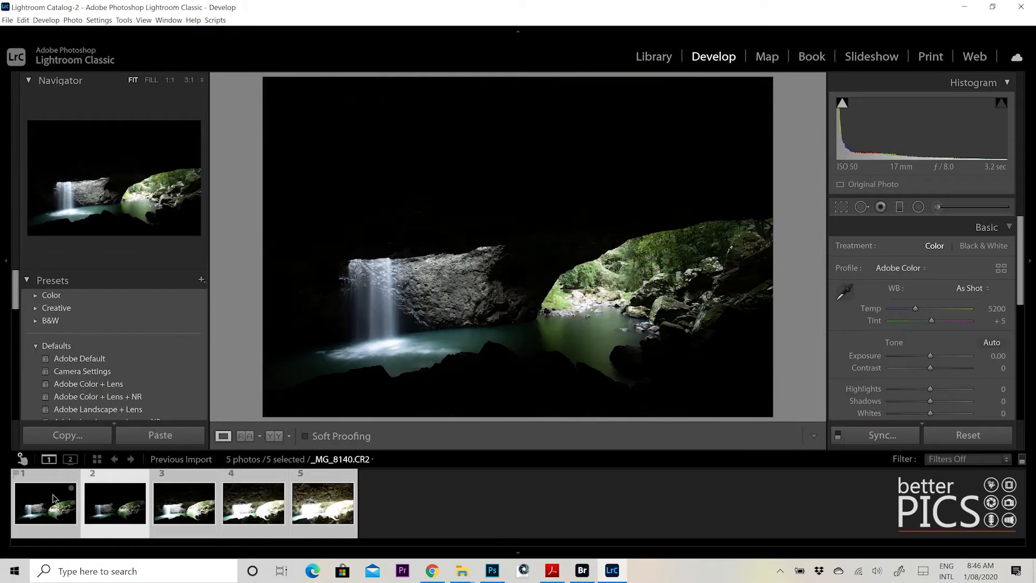
{"action": "left_click", "coordinate": [54, 505]}
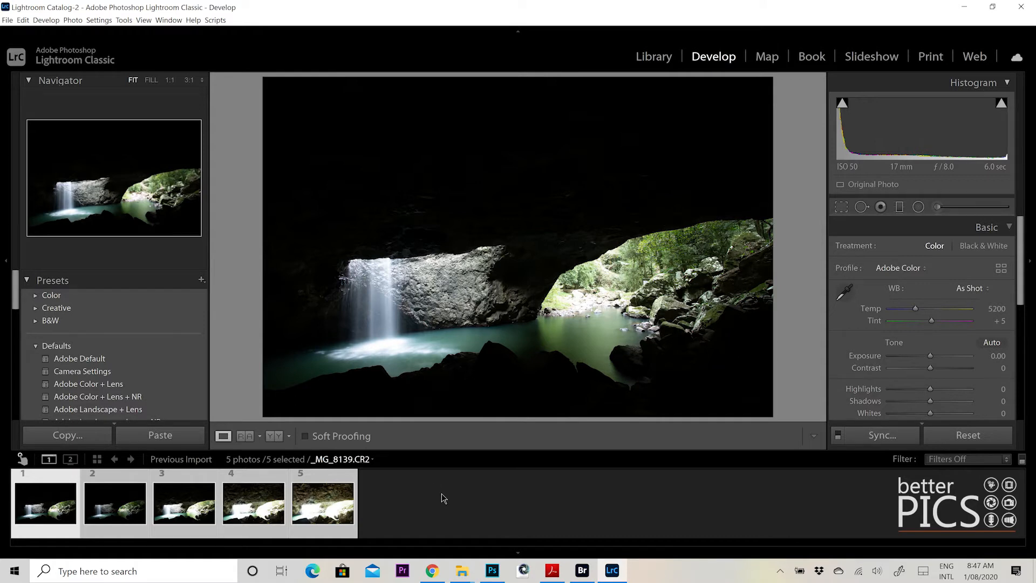
- Merge the five selected exposures to HDR with Auto Align on and Deghost Amount at None
{"action": "left_click", "coordinate": [324, 505]}
{"action": "left_click", "coordinate": [60, 499]}
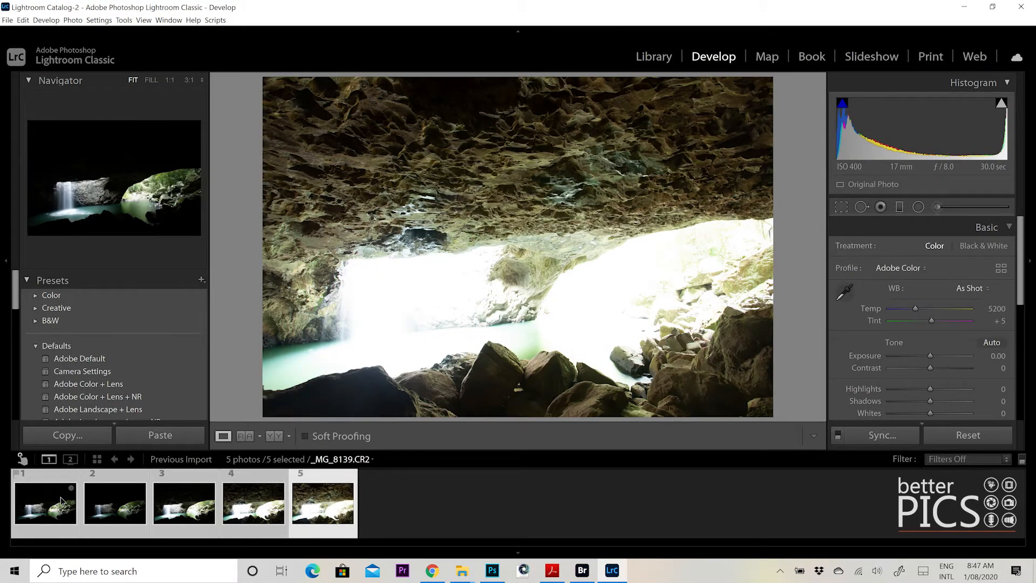
{"action": "right_click", "coordinate": [61, 500]}
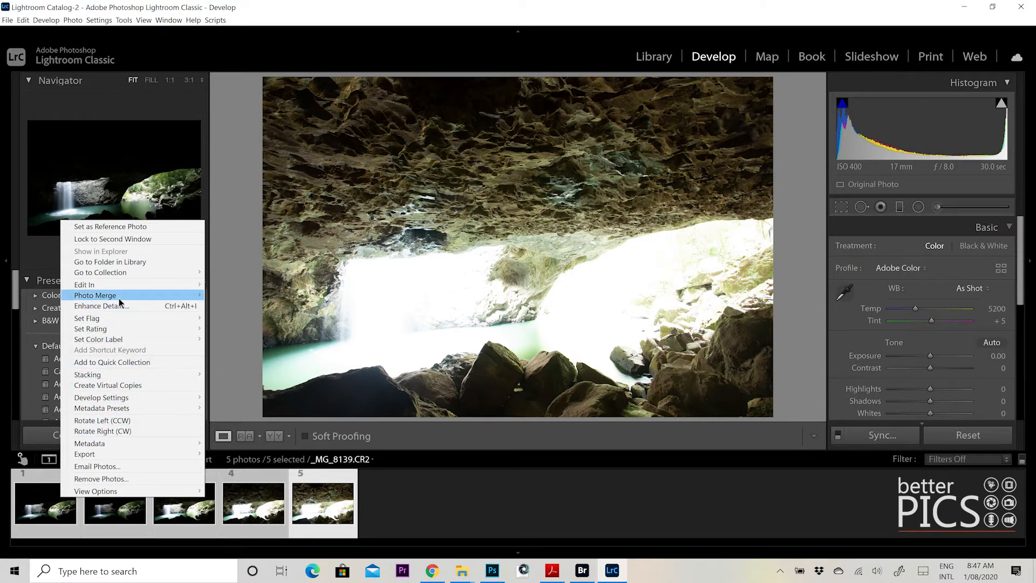
{"action": "mouse_move", "coordinate": [118, 296]}
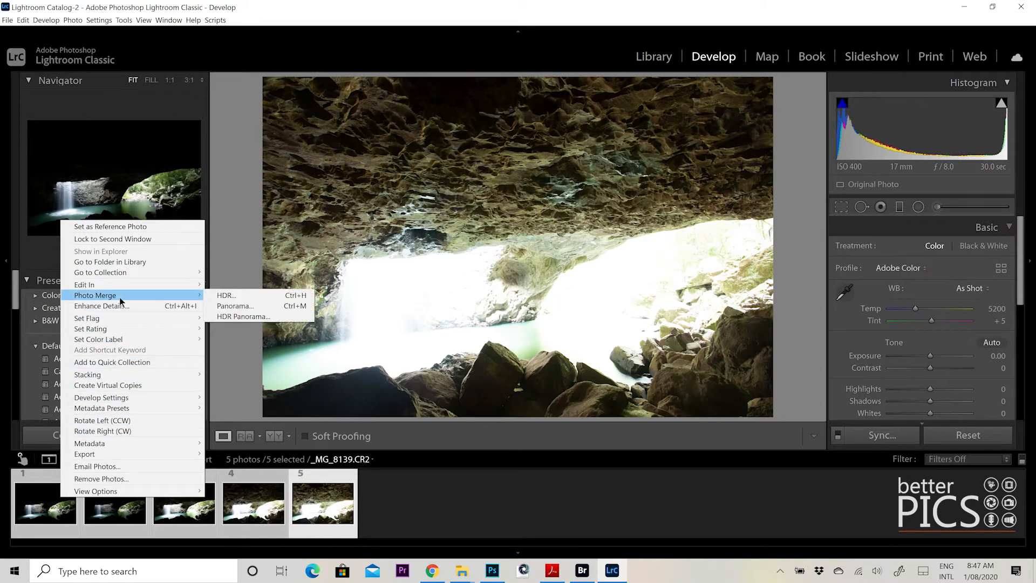
{"action": "left_click", "coordinate": [247, 295]}
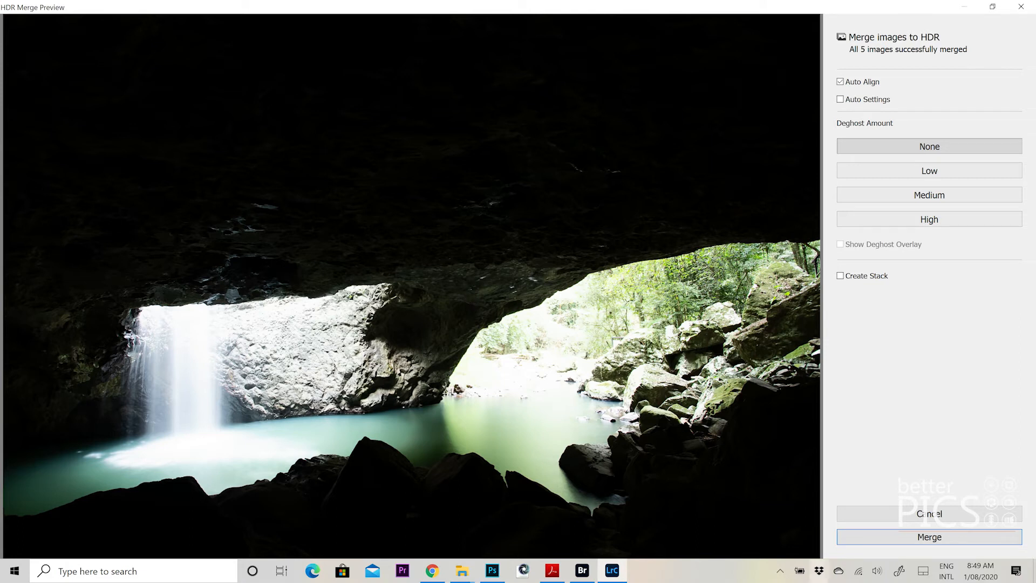
{"action": "left_click", "coordinate": [941, 538]}
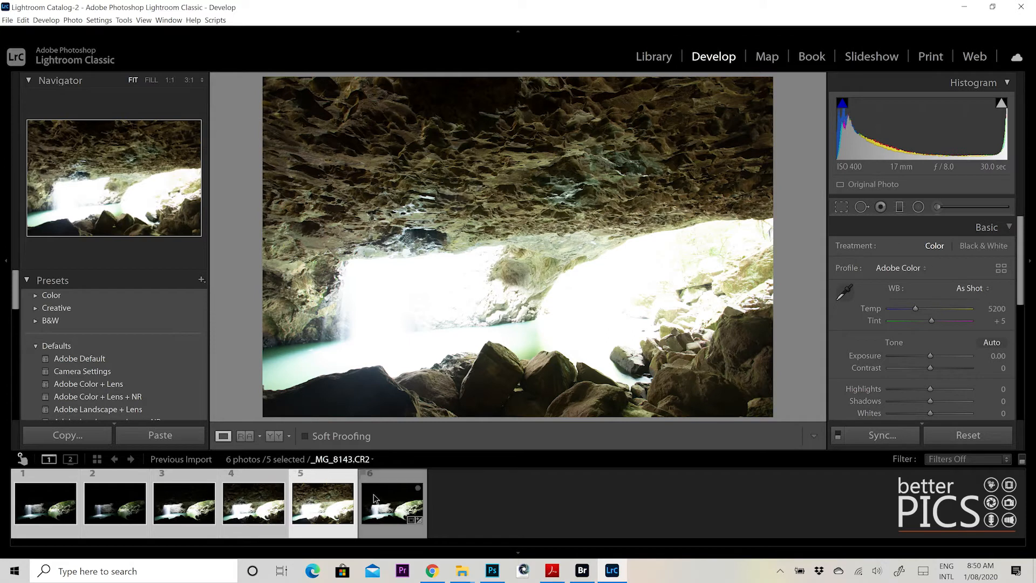
- Compare the merged photo _MG_8143-HDR.dng with the single exposure _MG_8141.CR2
{"action": "mouse_move", "coordinate": [381, 496]}
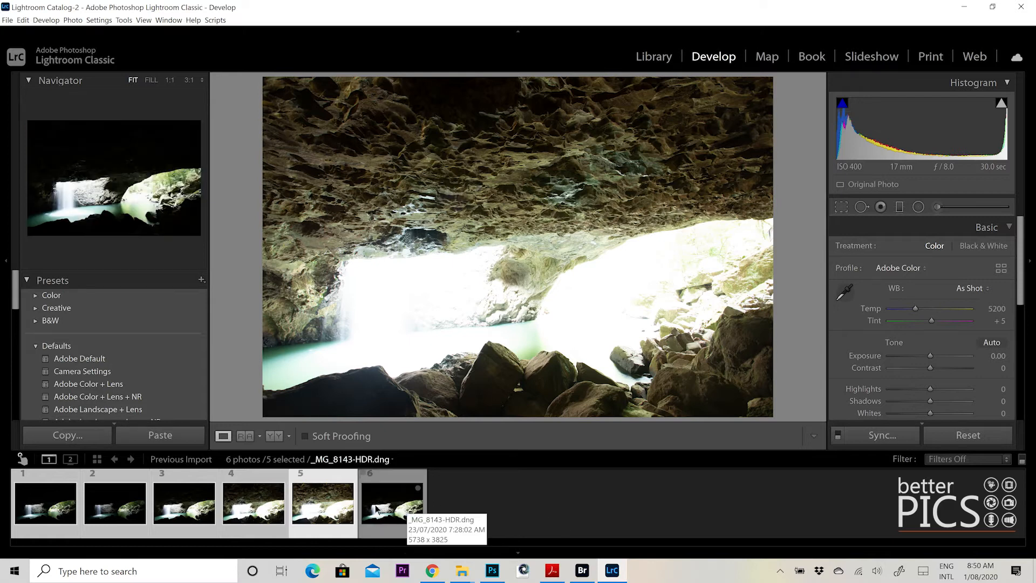
{"action": "left_click", "coordinate": [376, 510]}
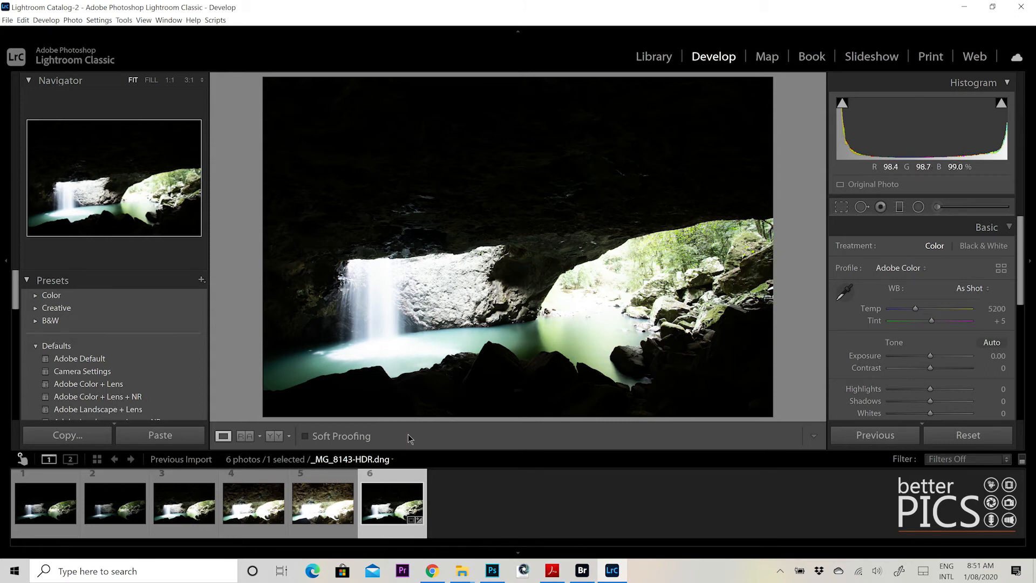
{"action": "left_click", "coordinate": [188, 517]}
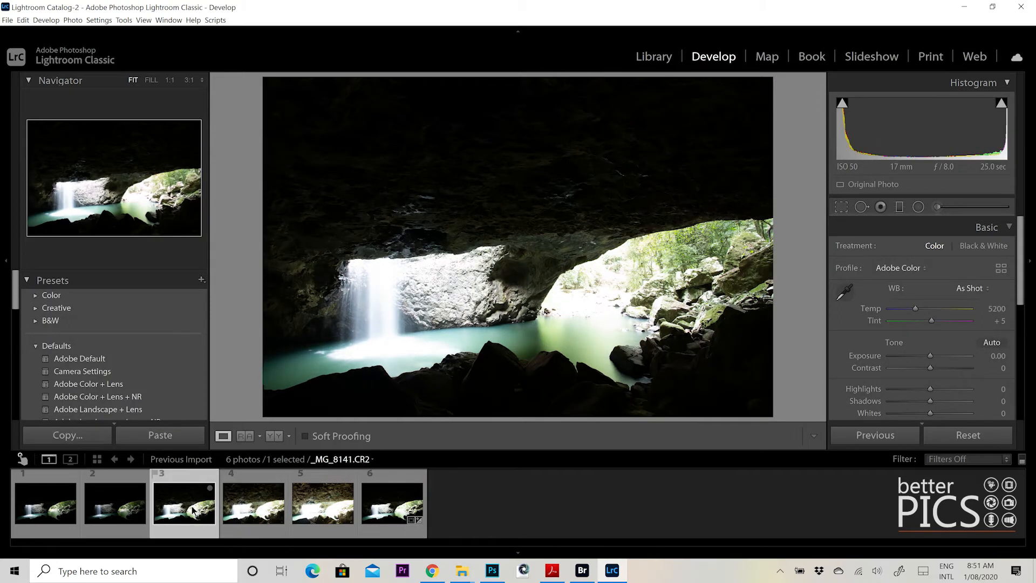
{"action": "left_click", "coordinate": [388, 513]}
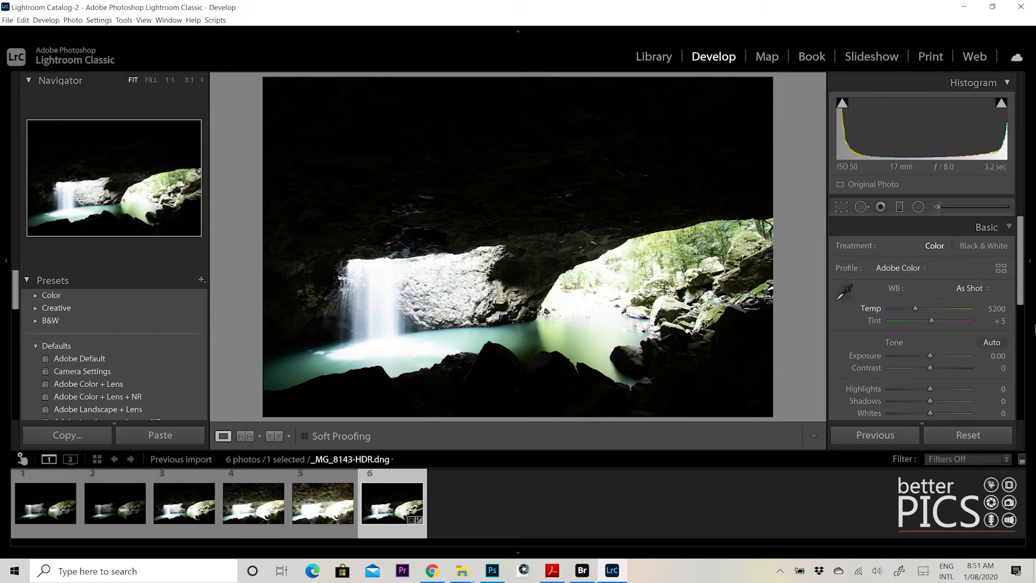
- Set the HDR photo's Highlights to -66 and check the detail in the waterfall and rock wall
{"action": "scroll", "coordinate": [1020, 280], "scroll_direction": "down", "scroll_amount": 3}
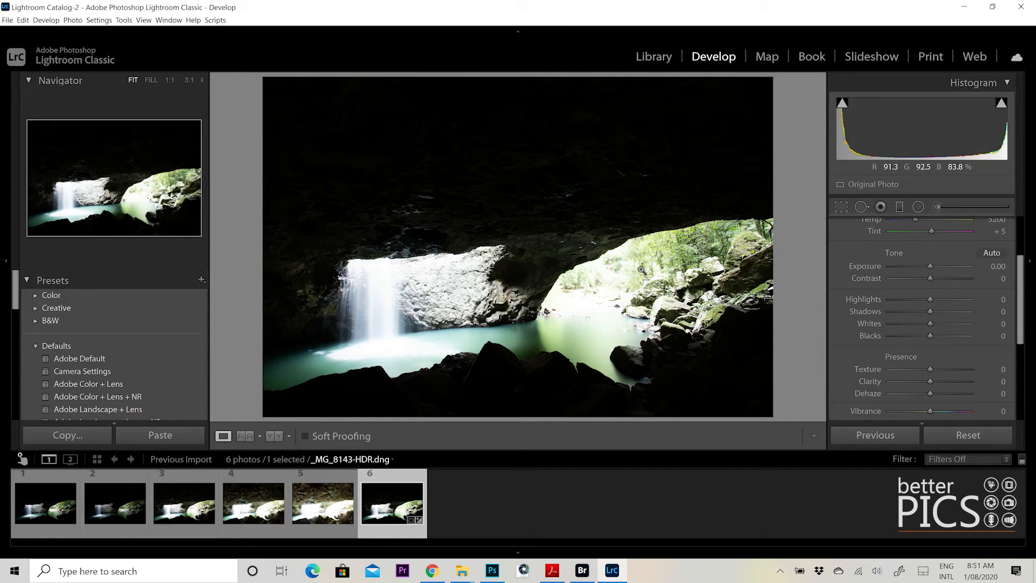
{"action": "left_click", "coordinate": [902, 300]}
{"action": "left_click_drag", "start_coordinate": [902, 300], "coordinate": [906, 300]}
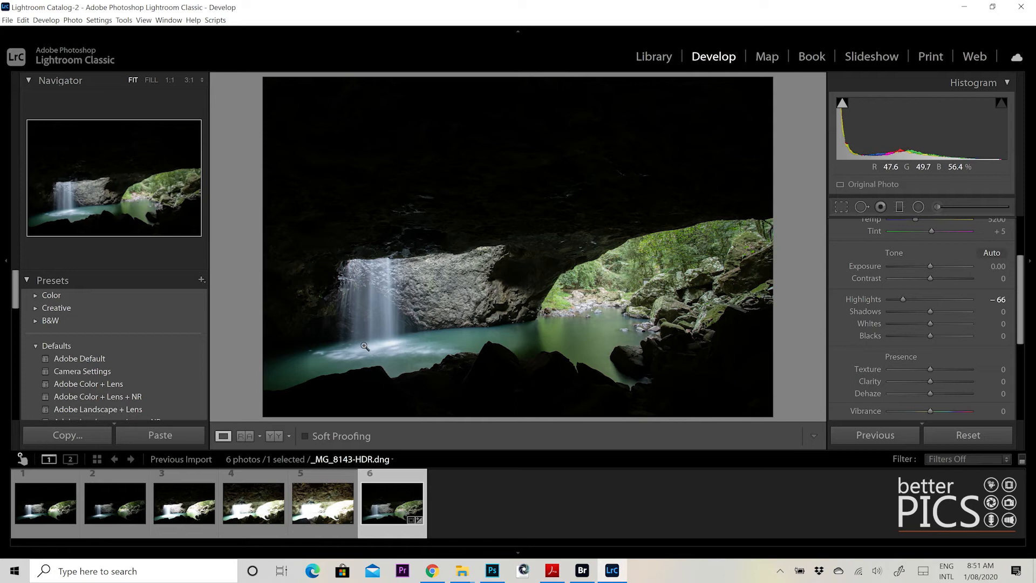
{"action": "left_click", "coordinate": [398, 347]}
{"action": "left_click_drag", "start_coordinate": [402, 358], "coordinate": [470, 426]}
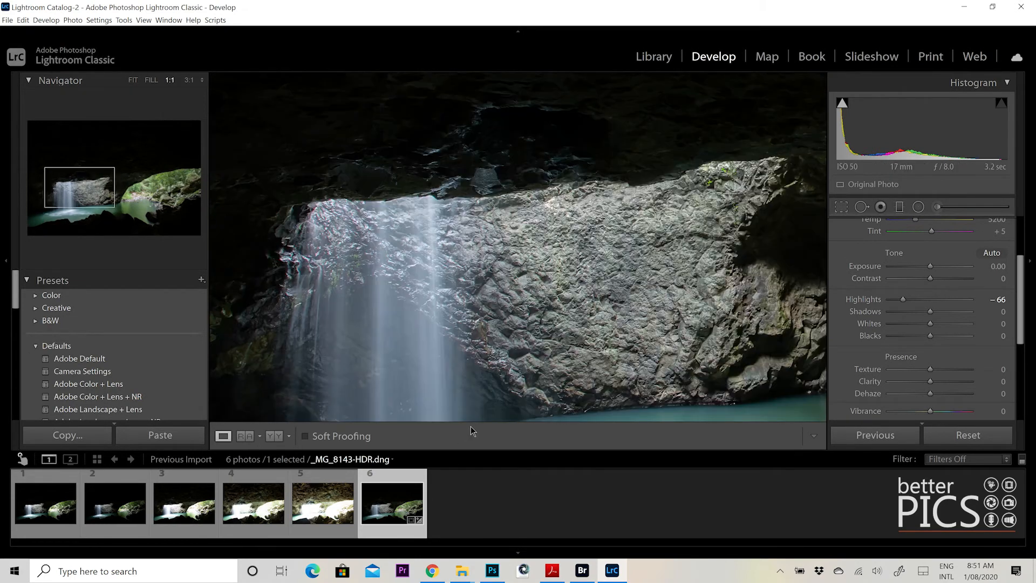
{"action": "left_click", "coordinate": [519, 244]}
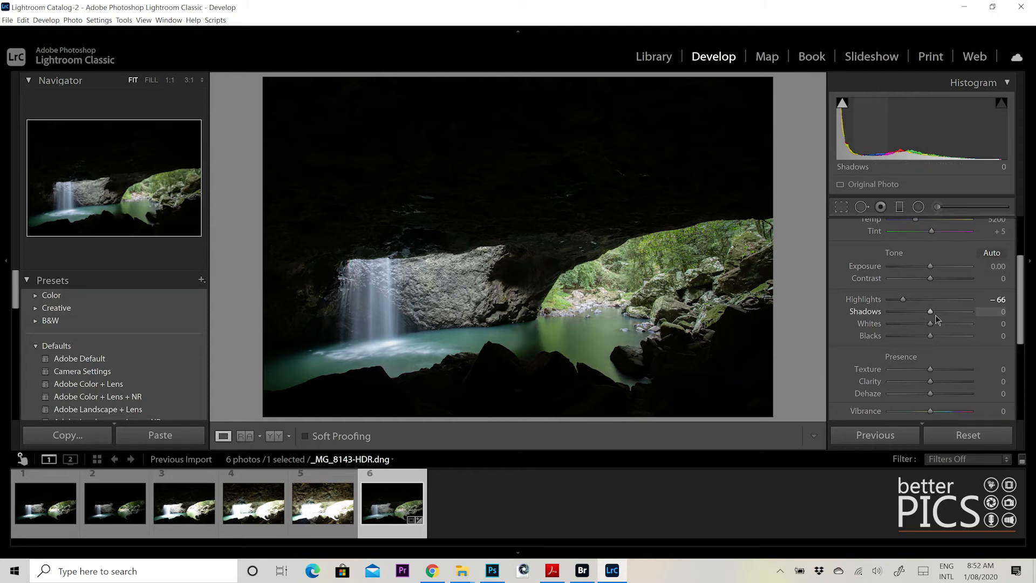
- Set the HDR photo's Shadows to +88 and inspect the detail in the cave ceiling
{"action": "left_click_drag", "start_coordinate": [947, 312], "coordinate": [966, 312]}
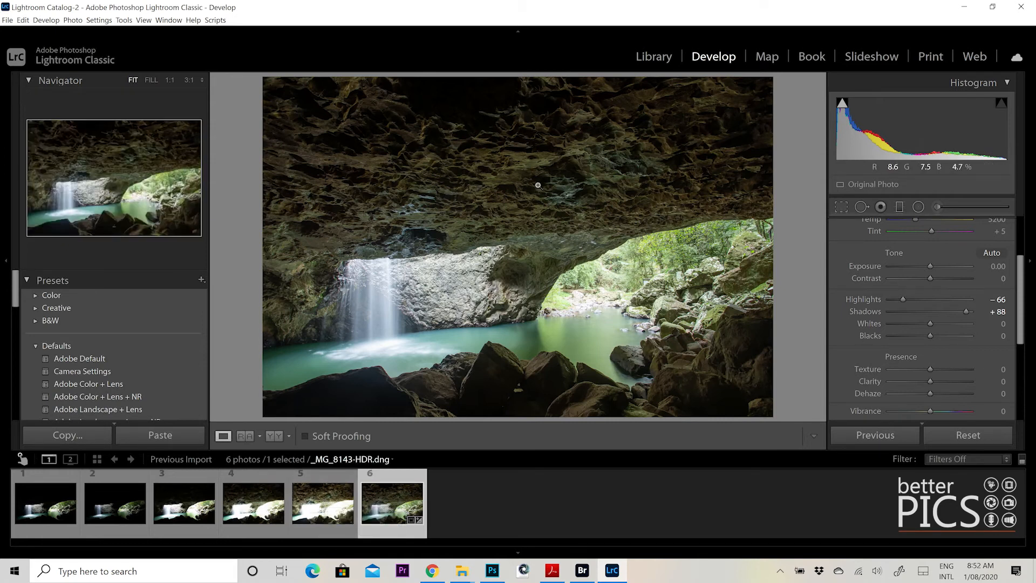
{"action": "left_click", "coordinate": [536, 152]}
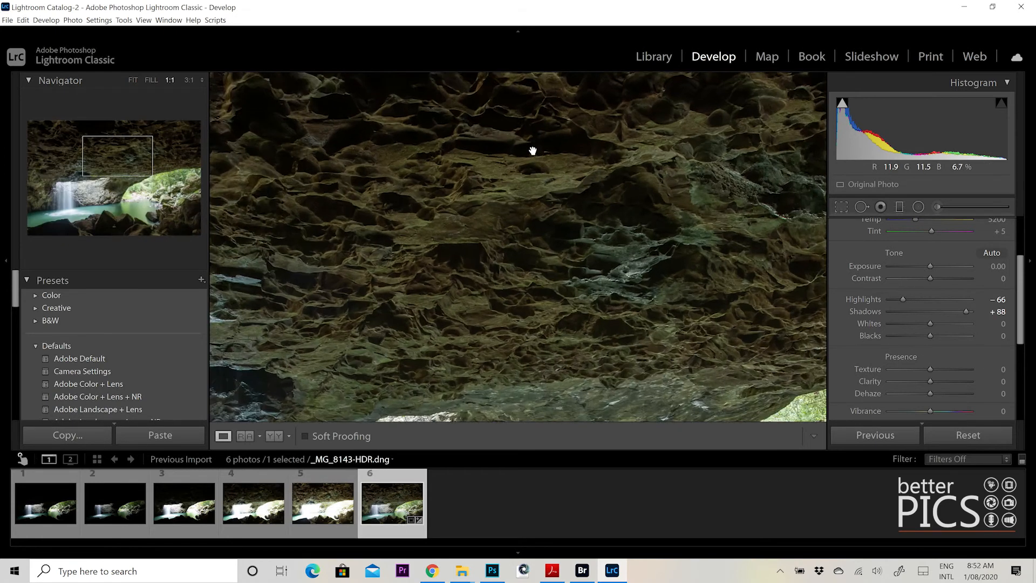
{"action": "left_click_drag", "start_coordinate": [535, 121], "coordinate": [761, 160]}
{"action": "left_click_drag", "start_coordinate": [387, 256], "coordinate": [624, 248]}
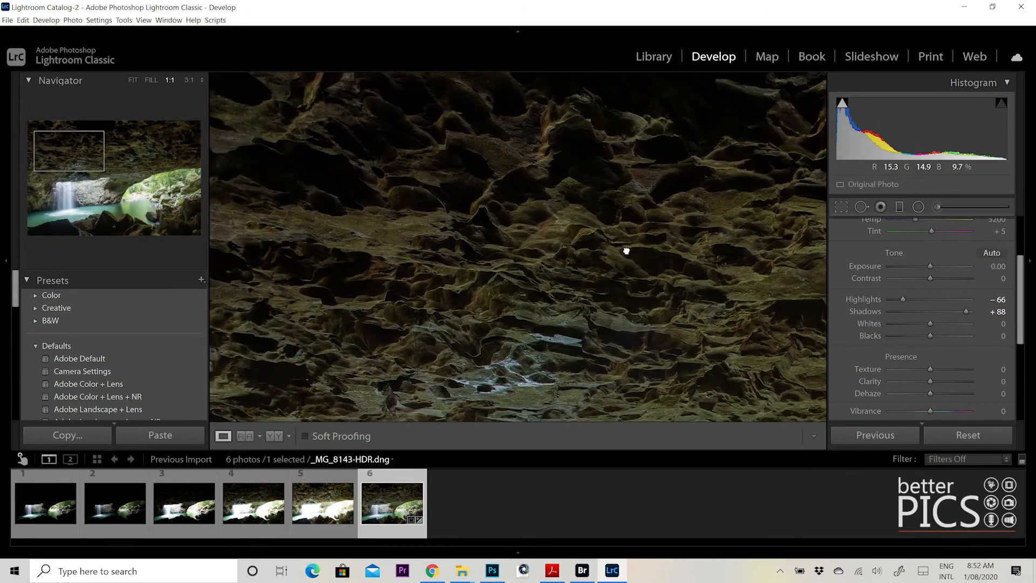
{"action": "left_click_drag", "start_coordinate": [456, 226], "coordinate": [588, 257]}
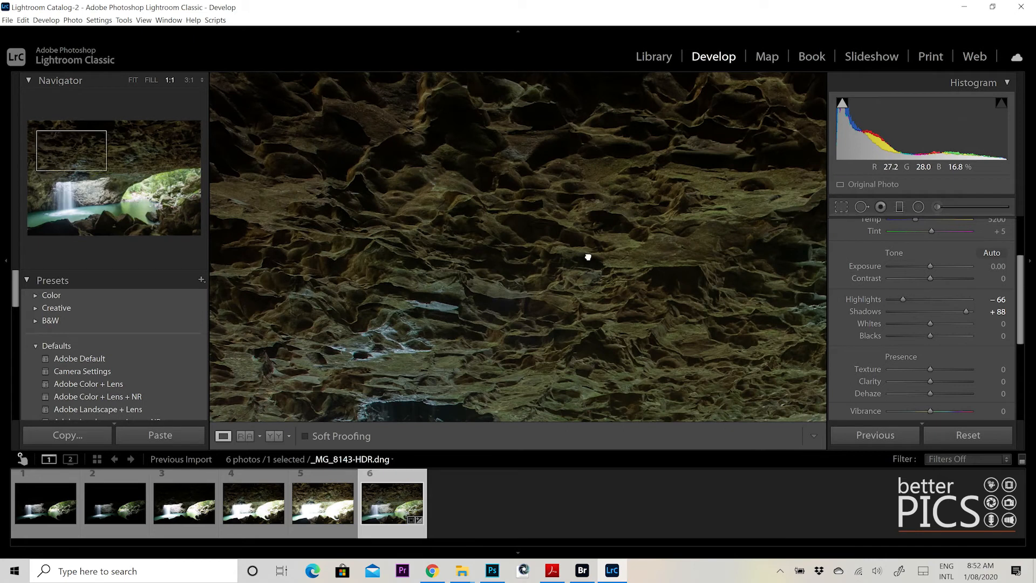
{"action": "left_click_drag", "start_coordinate": [460, 183], "coordinate": [483, 197]}
{"action": "left_click", "coordinate": [476, 236]}
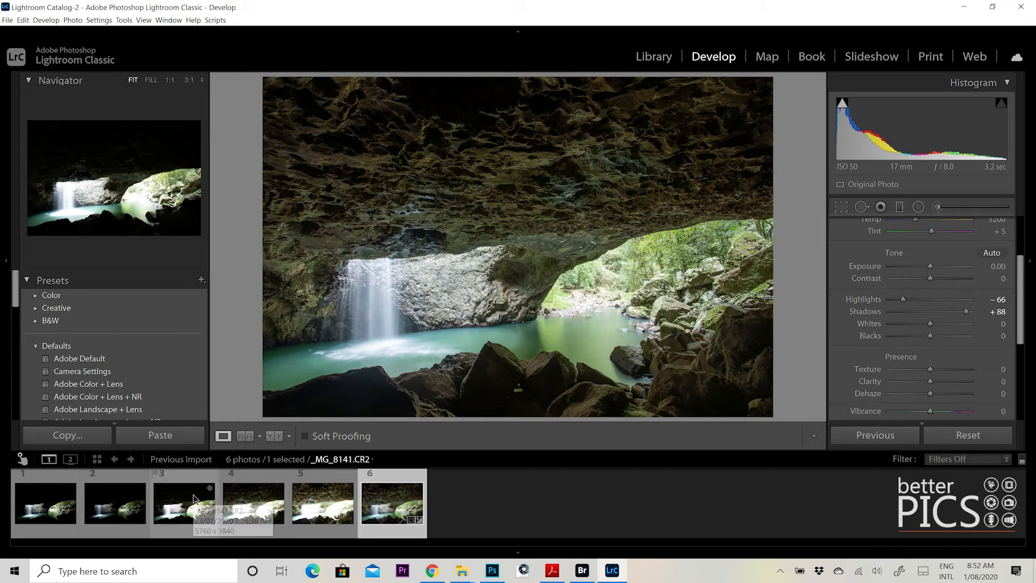
- Set Highlights to -100 and Shadows to +100 on _MG_8141.CR2, and inspect its brightest and darkest areas
{"action": "left_click", "coordinate": [165, 497]}
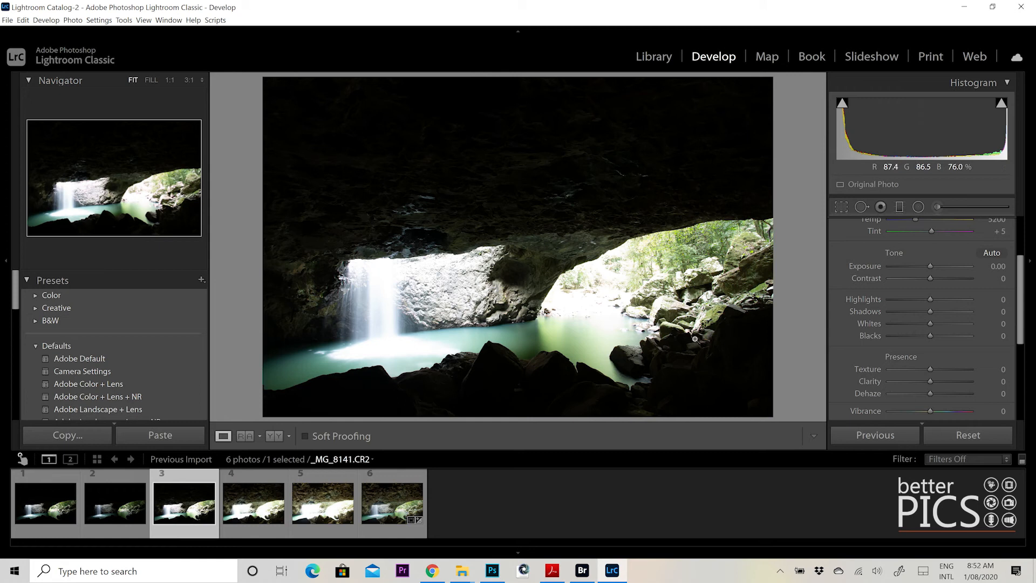
{"action": "left_click", "coordinate": [888, 301]}
{"action": "left_click", "coordinate": [971, 311]}
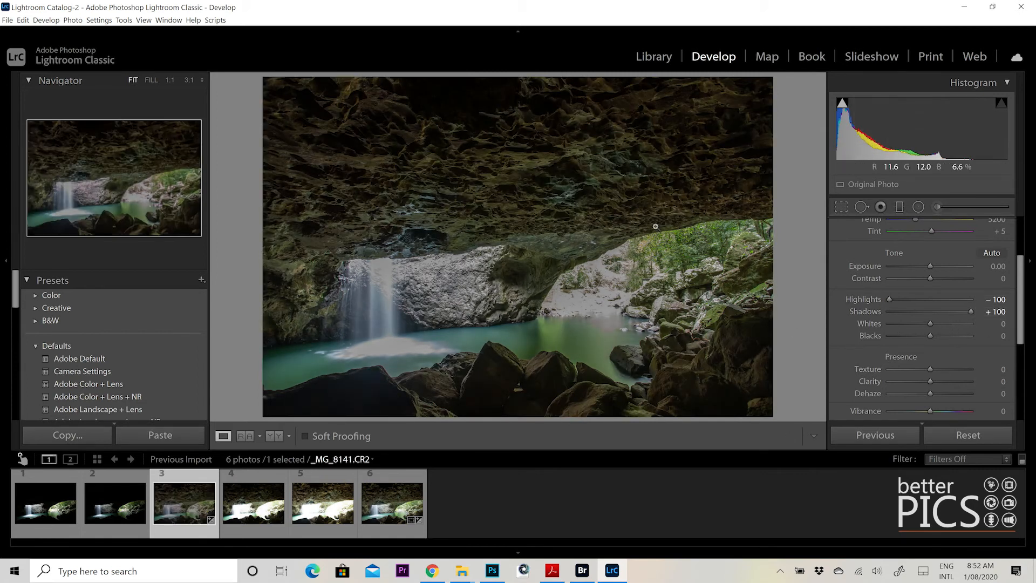
{"action": "left_click", "coordinate": [607, 295]}
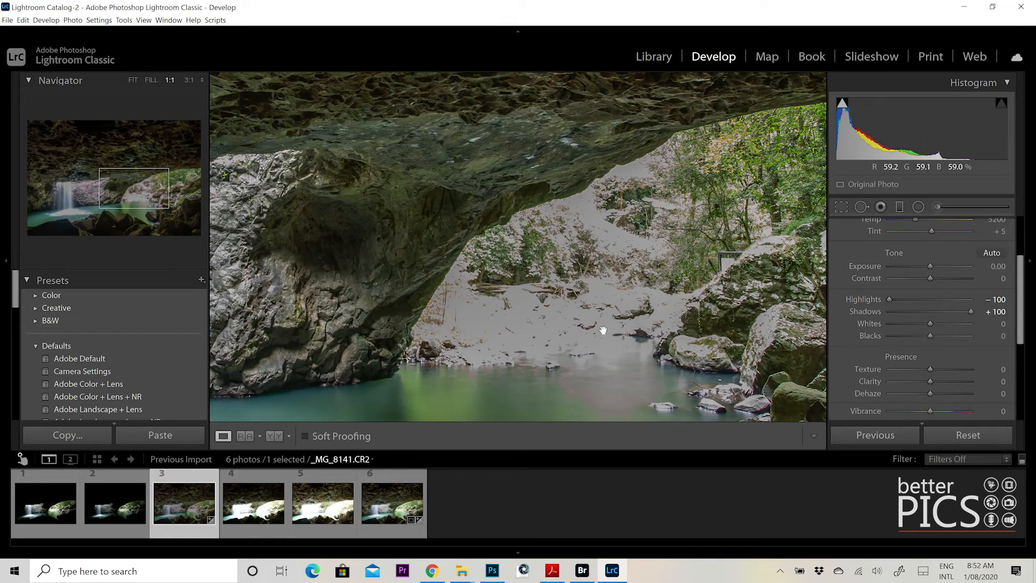
{"action": "left_click_drag", "start_coordinate": [581, 237], "coordinate": [629, 154]}
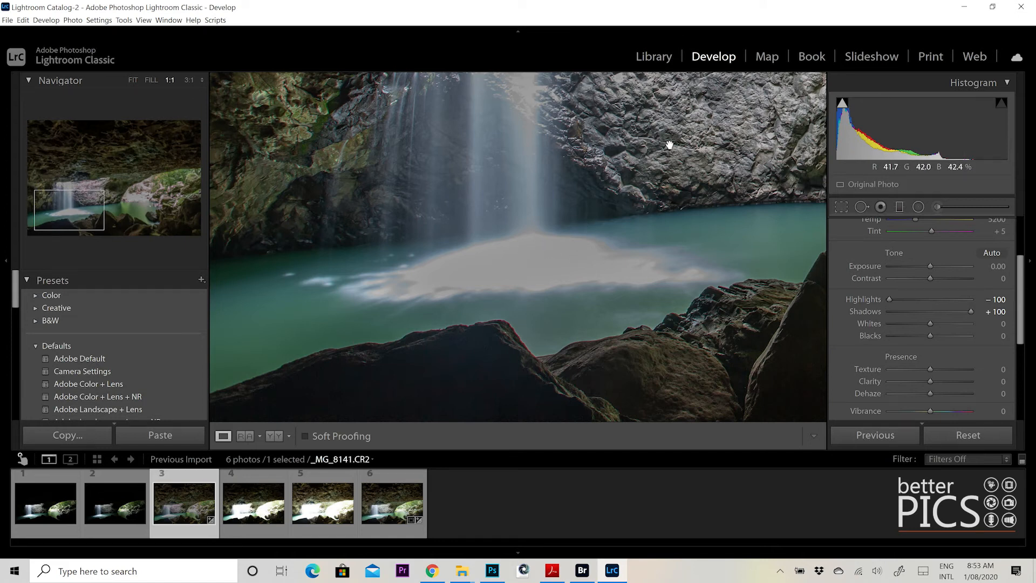
{"action": "left_click_drag", "start_coordinate": [641, 138], "coordinate": [509, 287]}
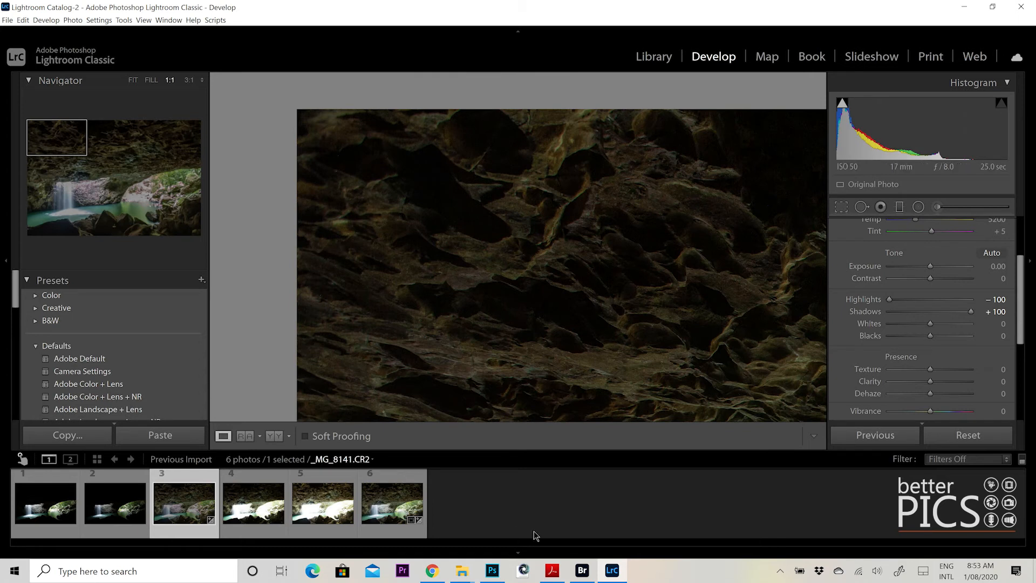
- Examine the dark cave ceiling in the HDR photo for comparison with the single exposure _MG_8141.CR2
{"action": "left_click", "coordinate": [390, 502]}
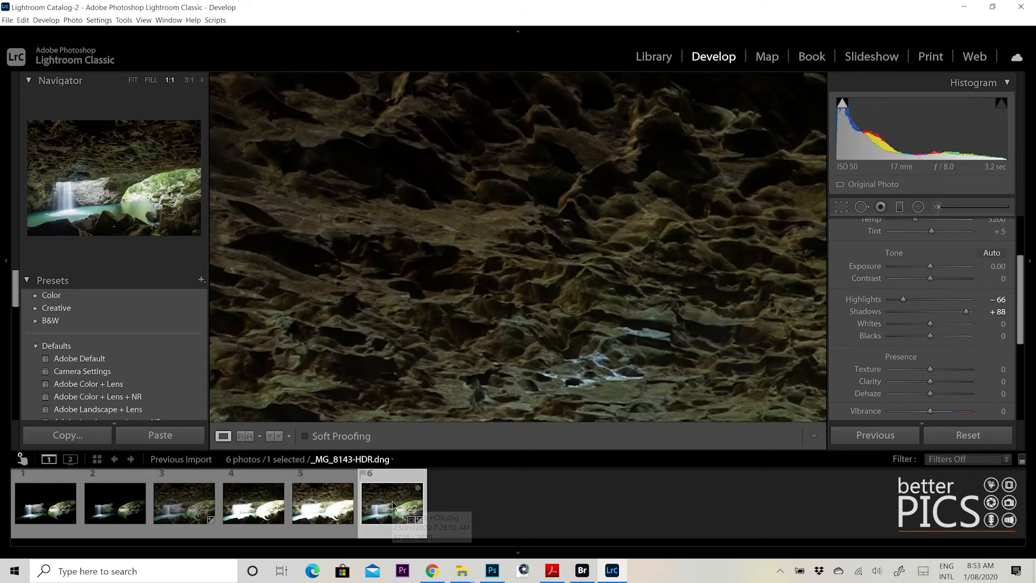
{"action": "left_click_drag", "start_coordinate": [395, 157], "coordinate": [592, 291]}
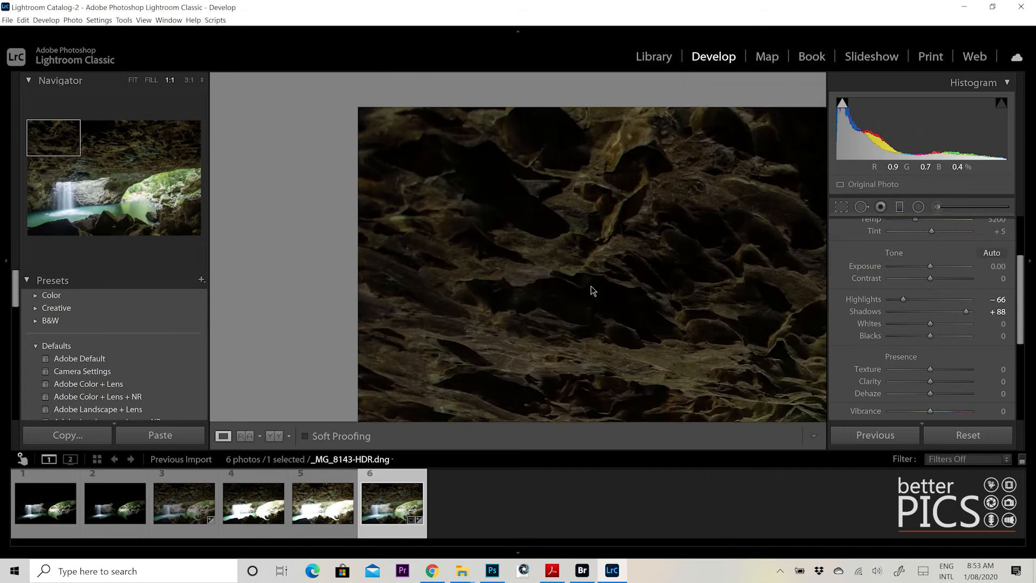
{"action": "left_click", "coordinate": [696, 177]}
{"action": "left_click", "coordinate": [188, 526]}
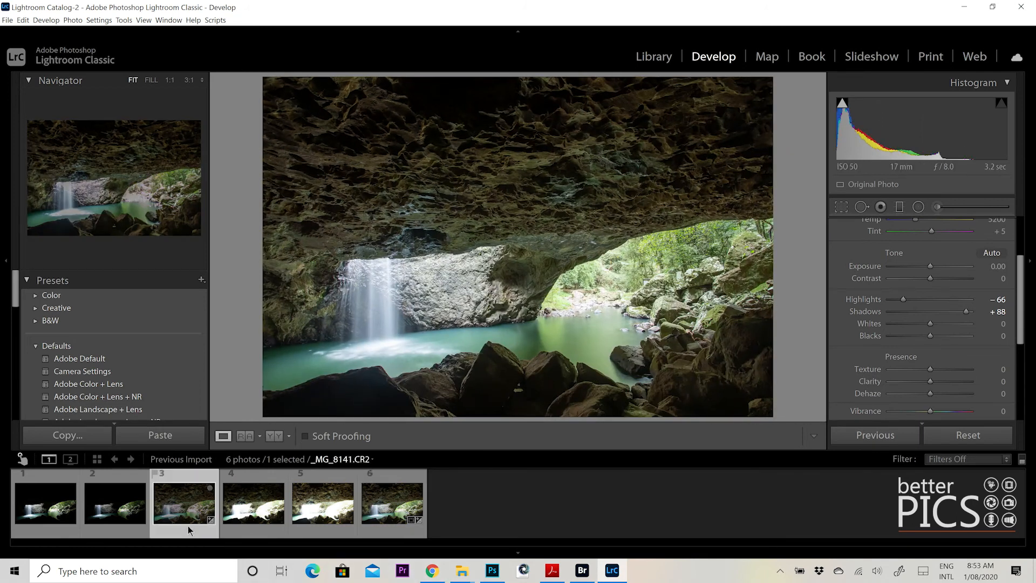
- Set the HDR photo's Highlights to -83 and compare the result with the edited _MG_8141.CR2
{"action": "left_click", "coordinate": [394, 504]}
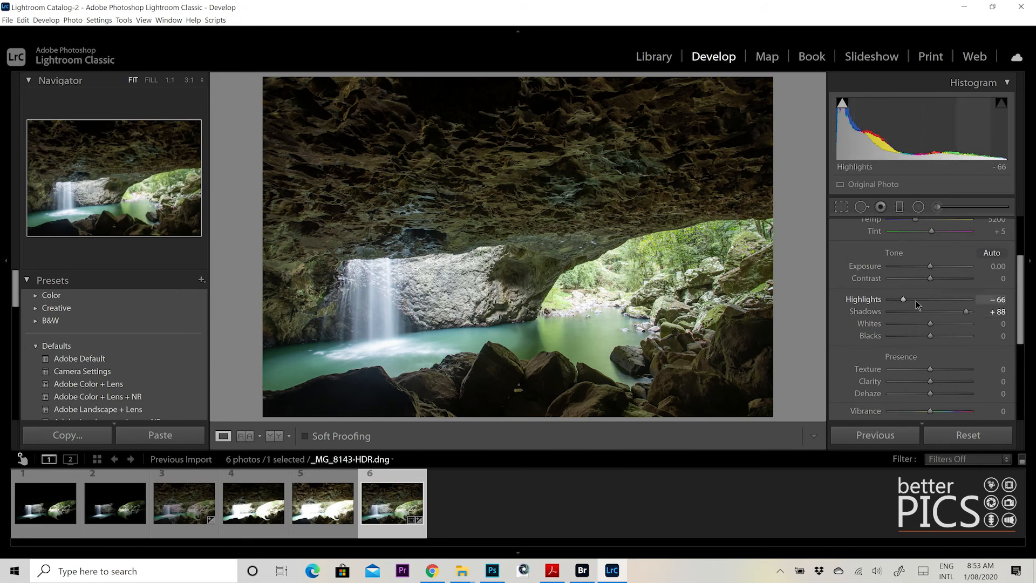
{"action": "left_click_drag", "start_coordinate": [904, 299], "coordinate": [896, 299]}
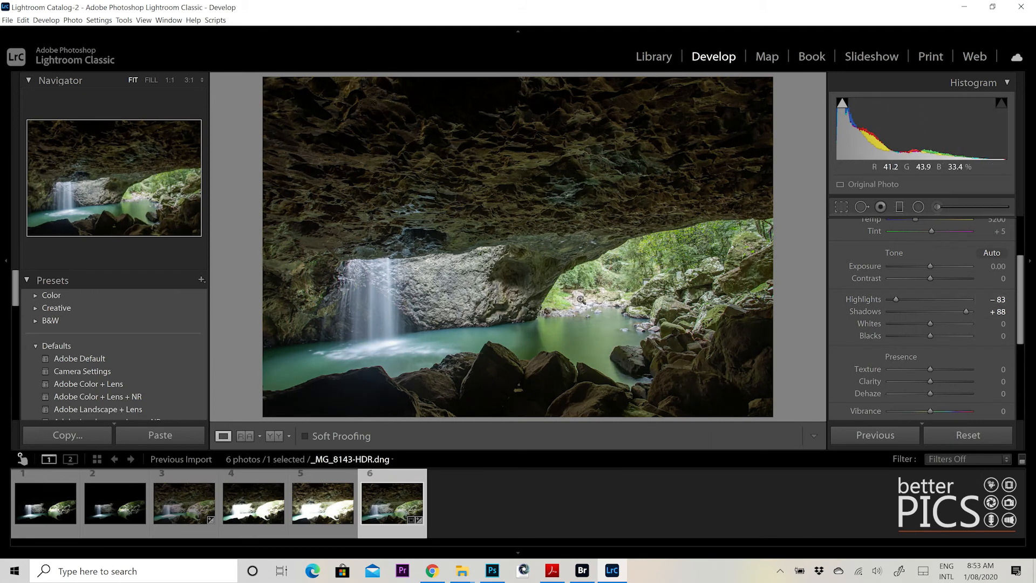
{"action": "left_click", "coordinate": [193, 504]}
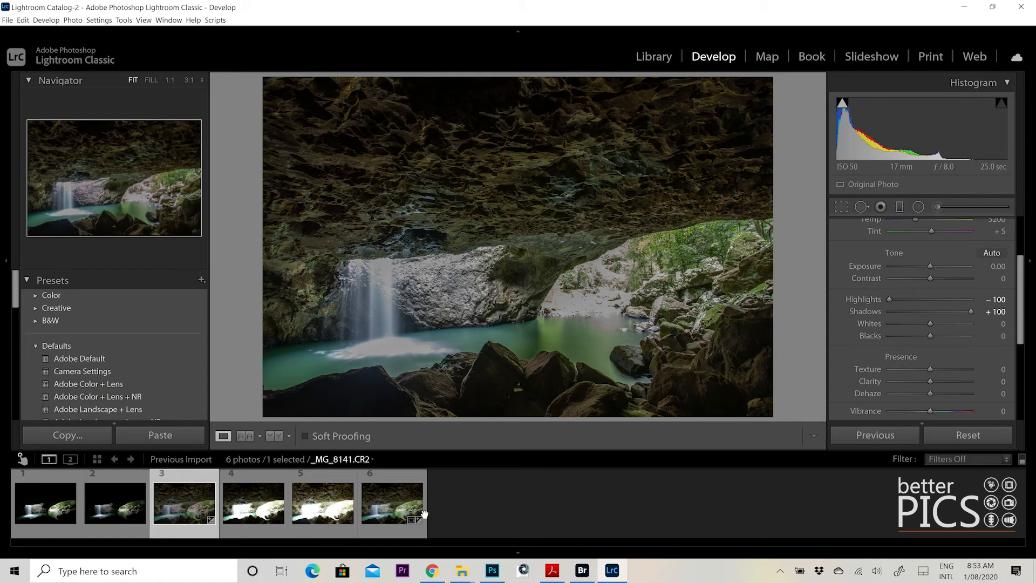
{"action": "left_click", "coordinate": [393, 504]}
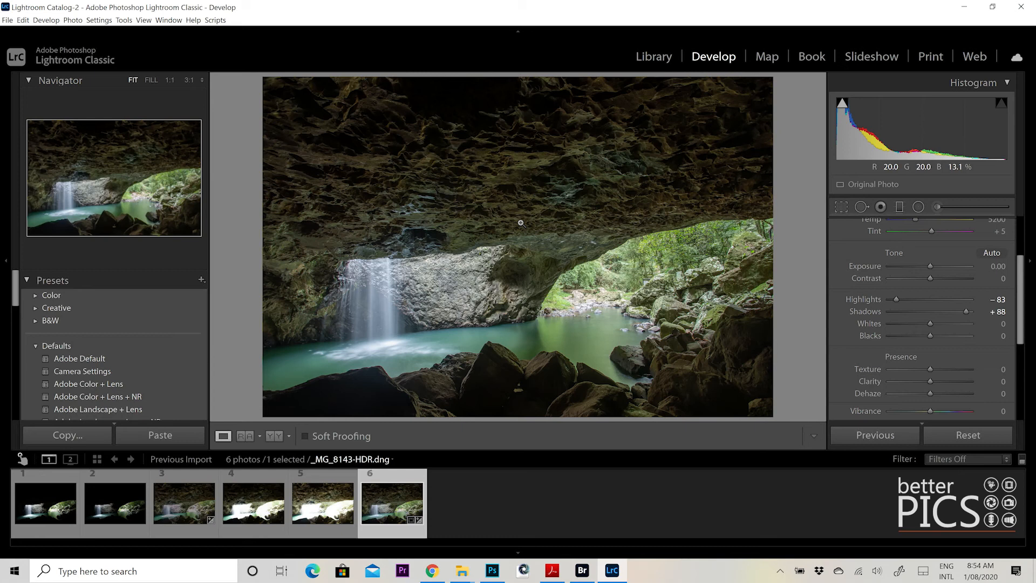
{"action": "left_click", "coordinate": [186, 502]}
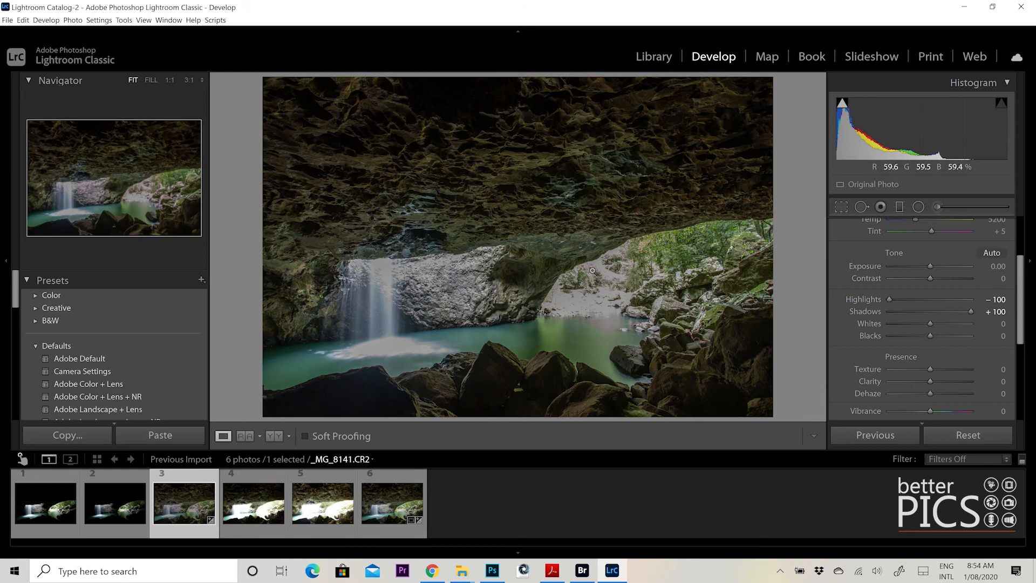
{"action": "left_click", "coordinate": [393, 505]}
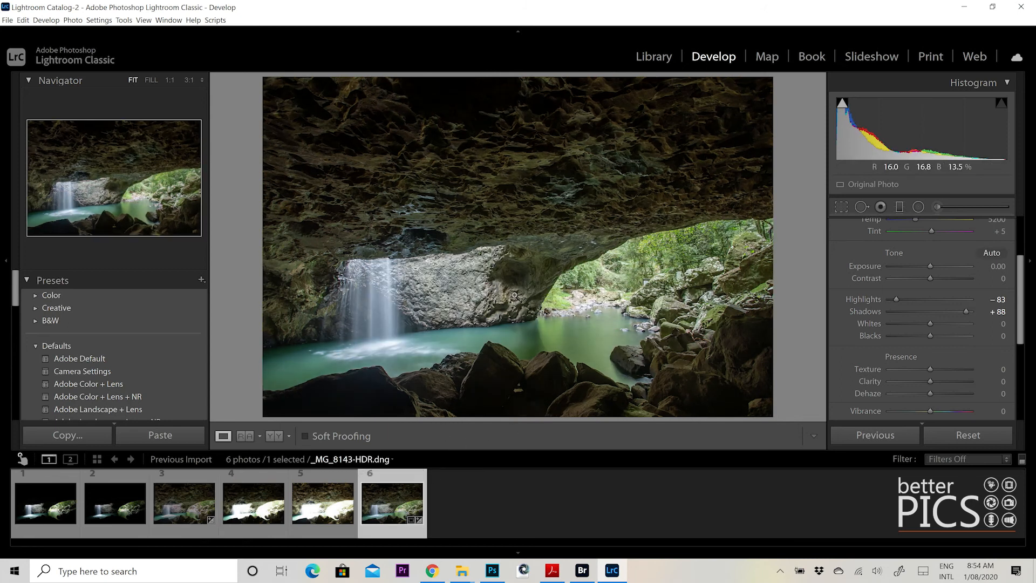